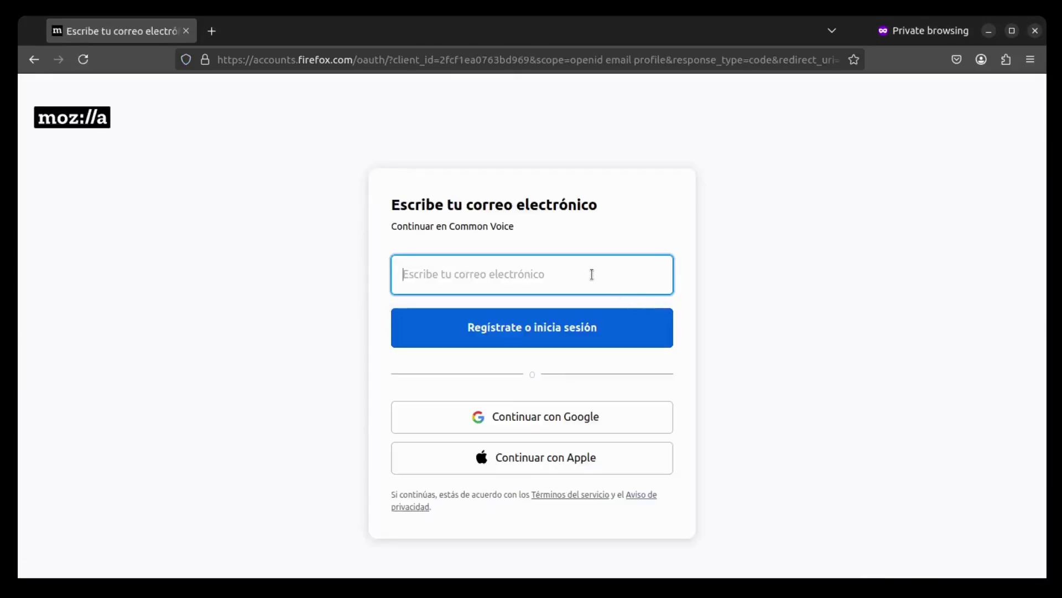
Sign in to the Mozilla account for Common Voice with the account e-mail and password
click(588, 268)
click(547, 303)
click(526, 328)
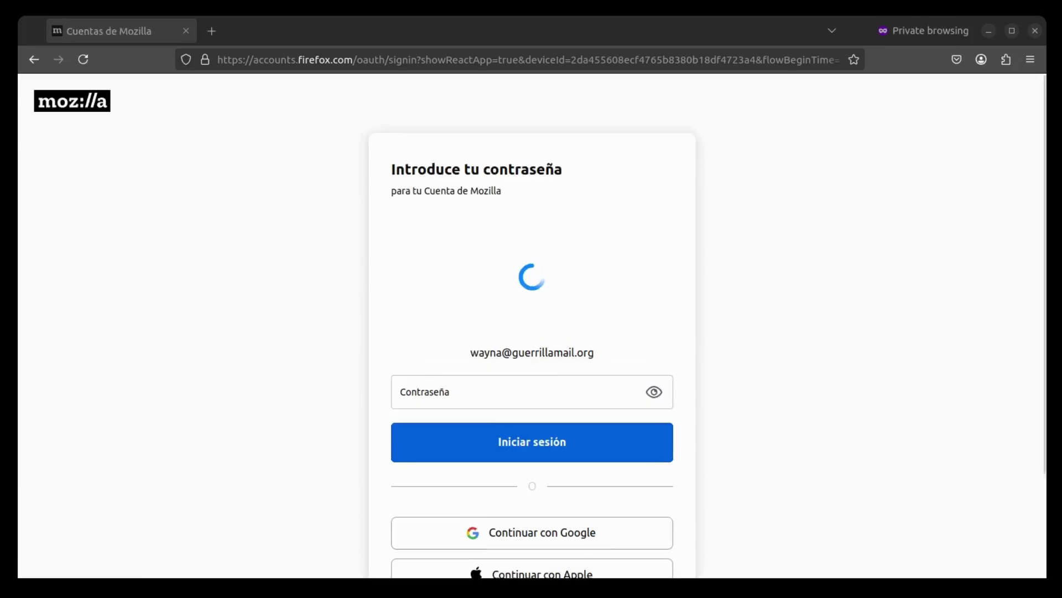
click(443, 398)
key(ctrl+v)
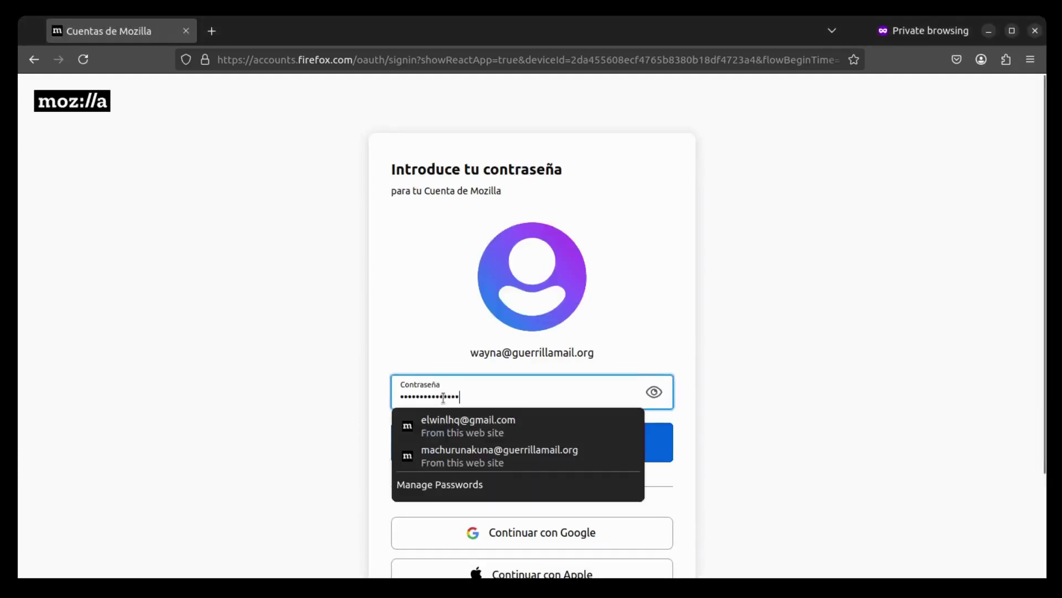
click(524, 435)
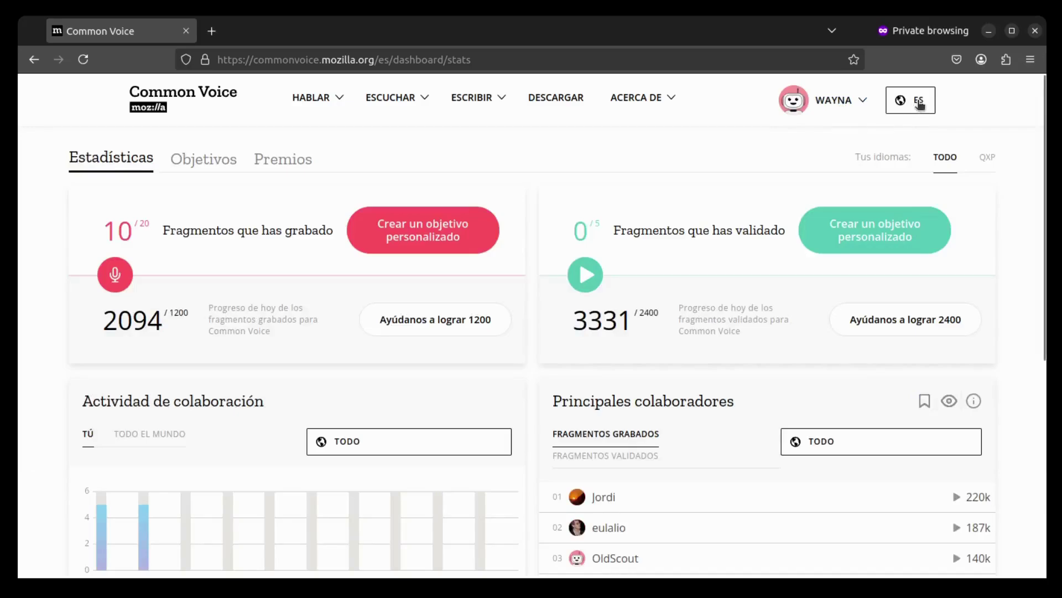
Switch the Common Voice site language to Qxp
click(918, 102)
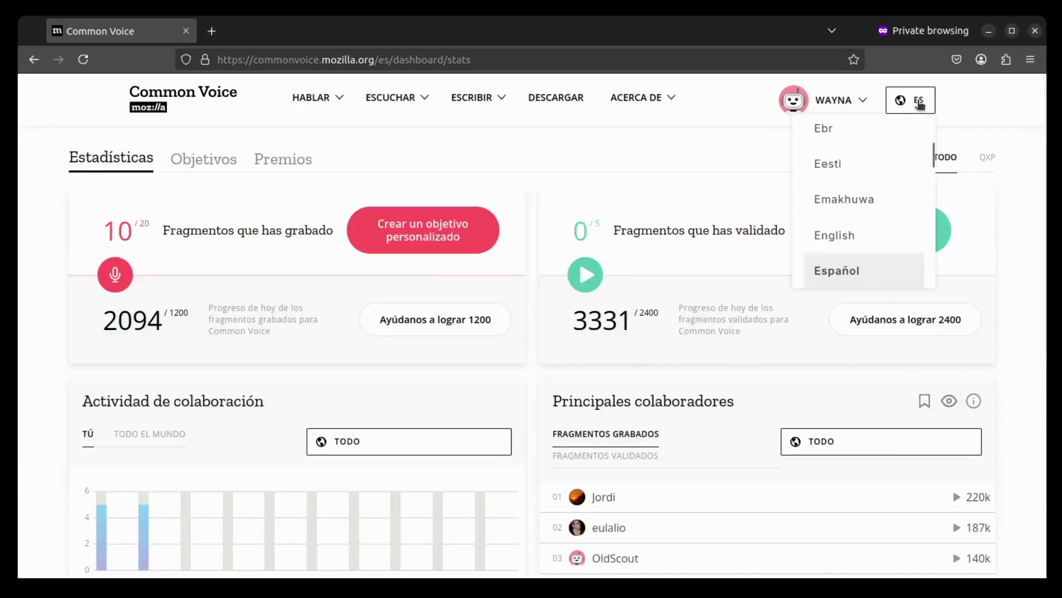
scroll(879, 212, down, 5)
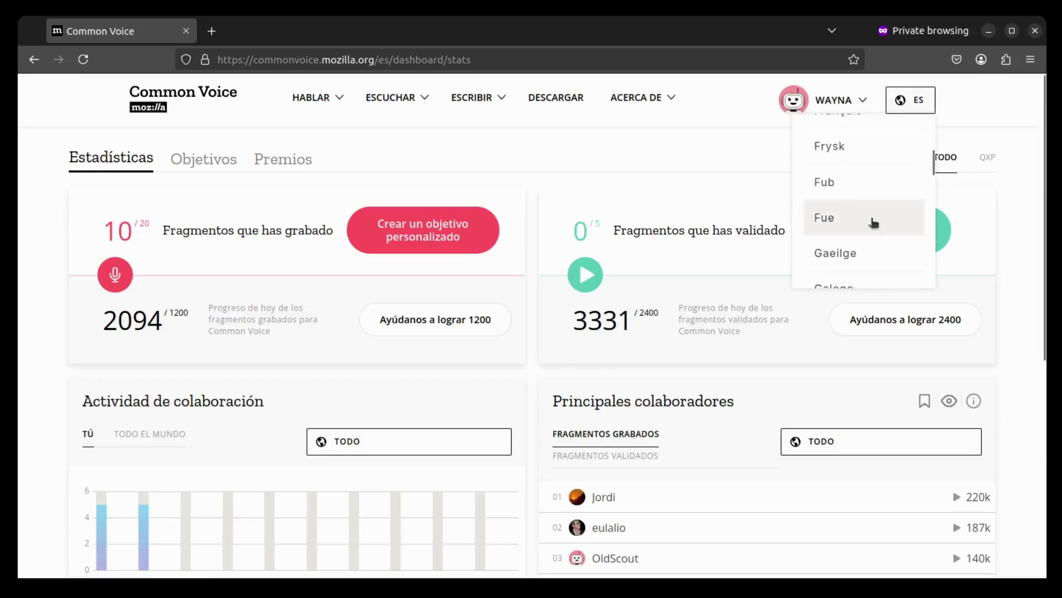
text(qx)
scroll(859, 268, down, 1)
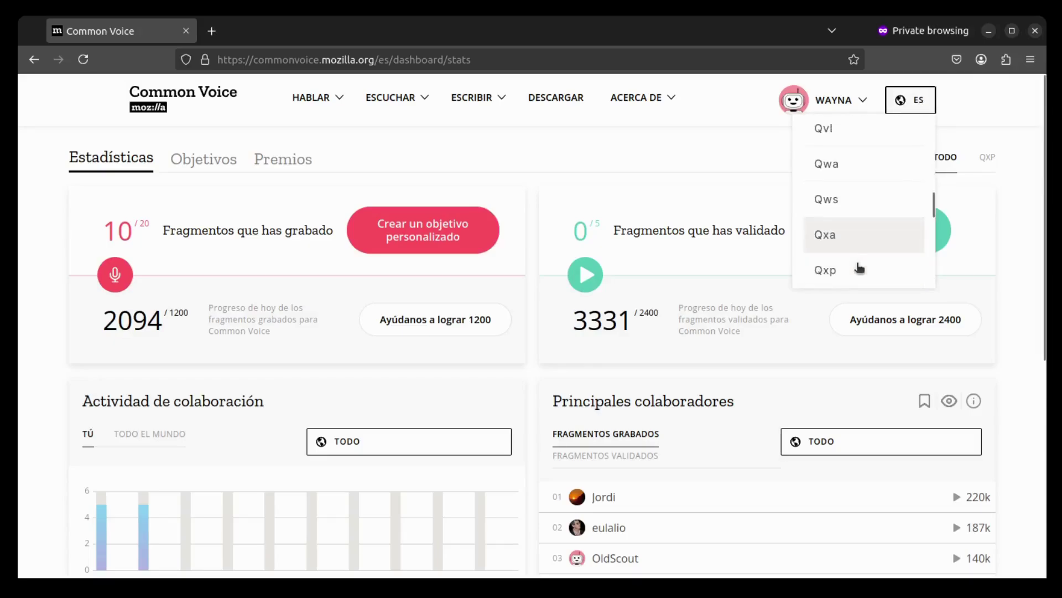
click(842, 271)
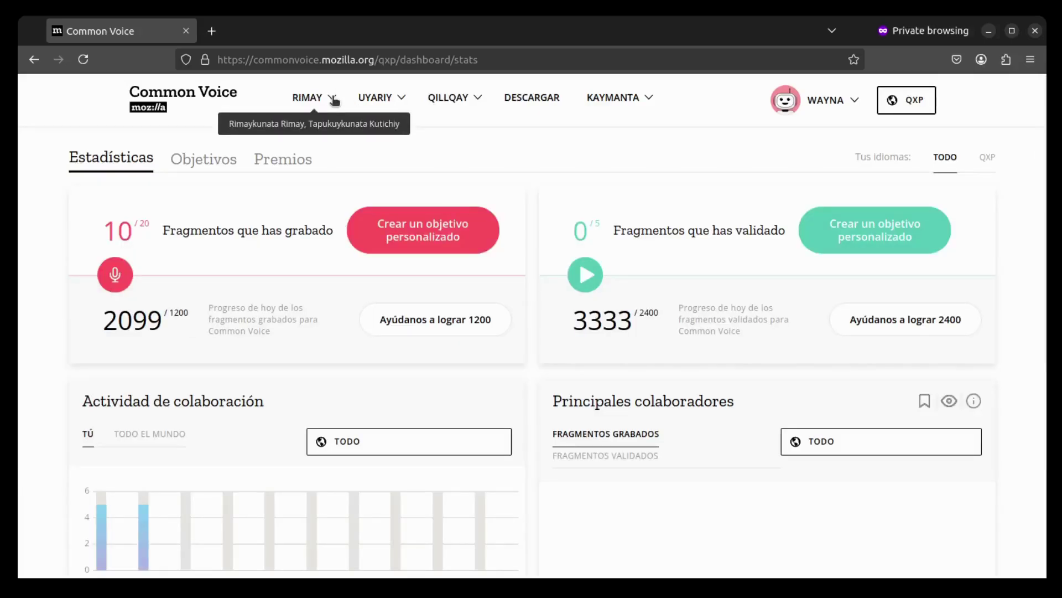
Open Rimaykunata Rimay and start recording the first sentence, allowing microphone access with the RØDE PodMic USB Mono
click(333, 100)
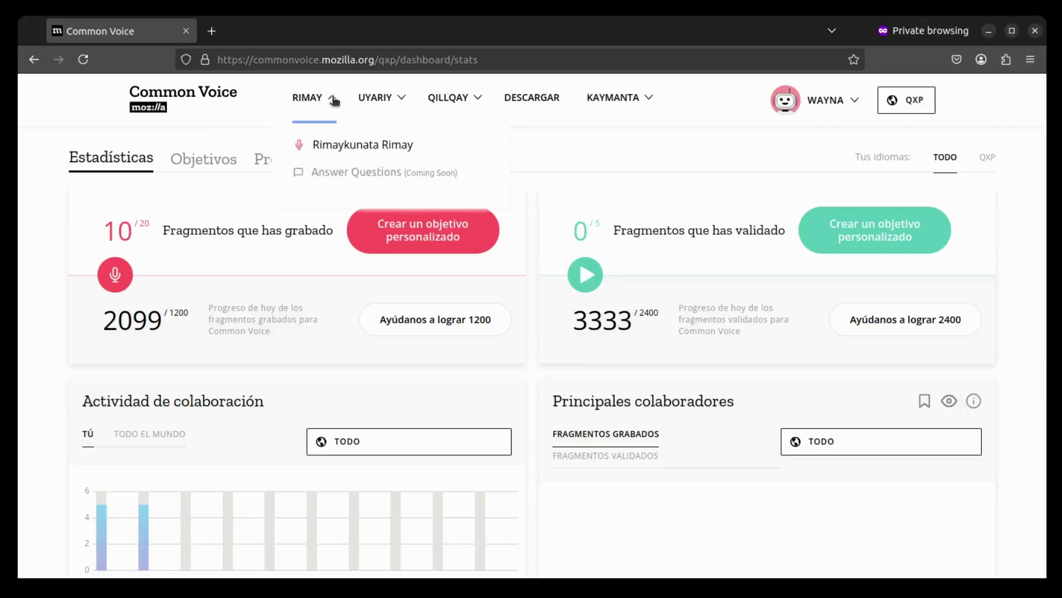
click(399, 148)
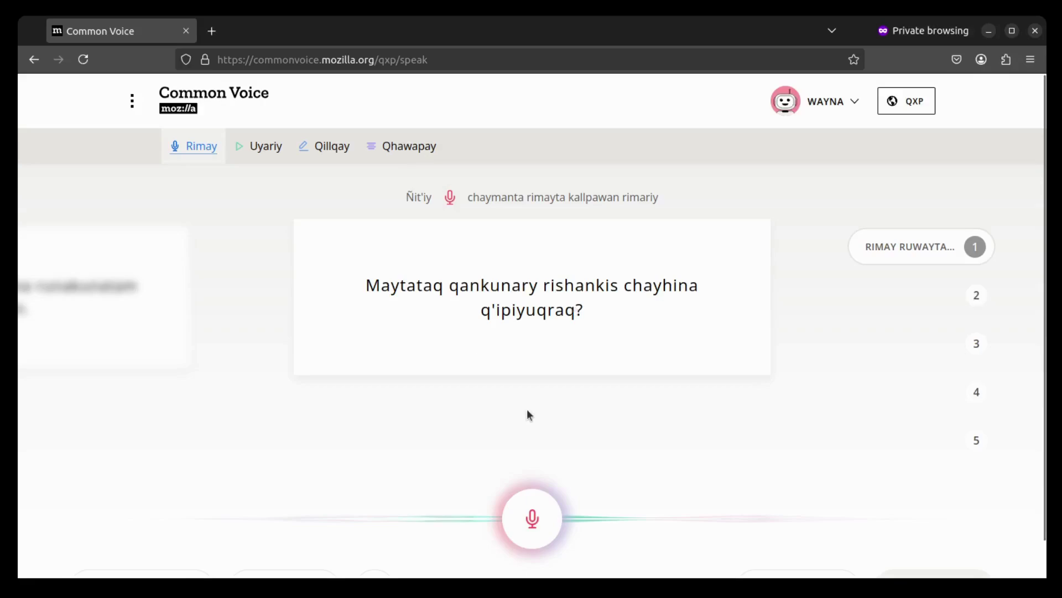
click(533, 520)
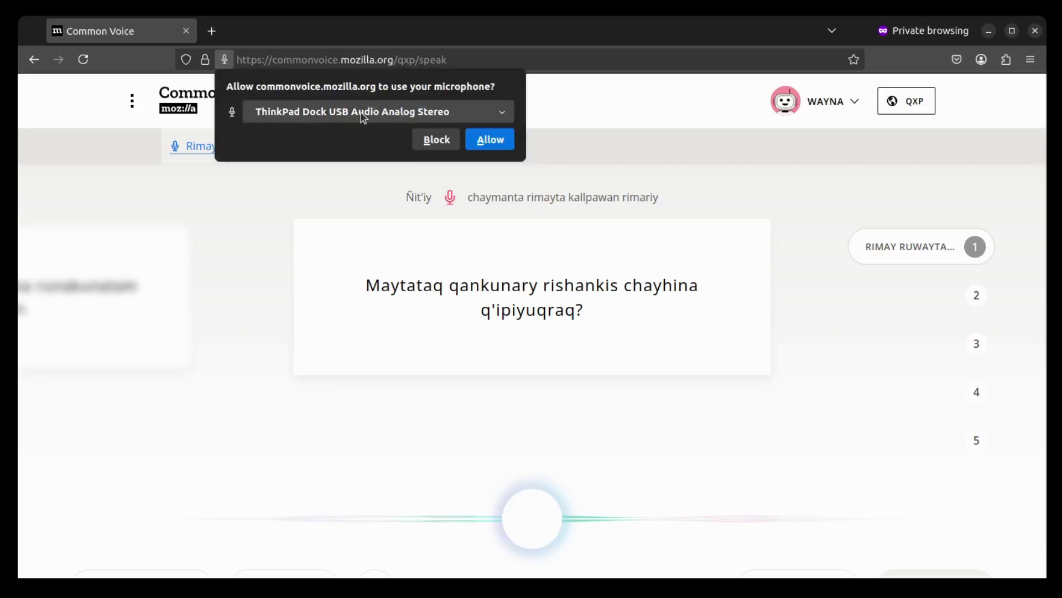
click(367, 138)
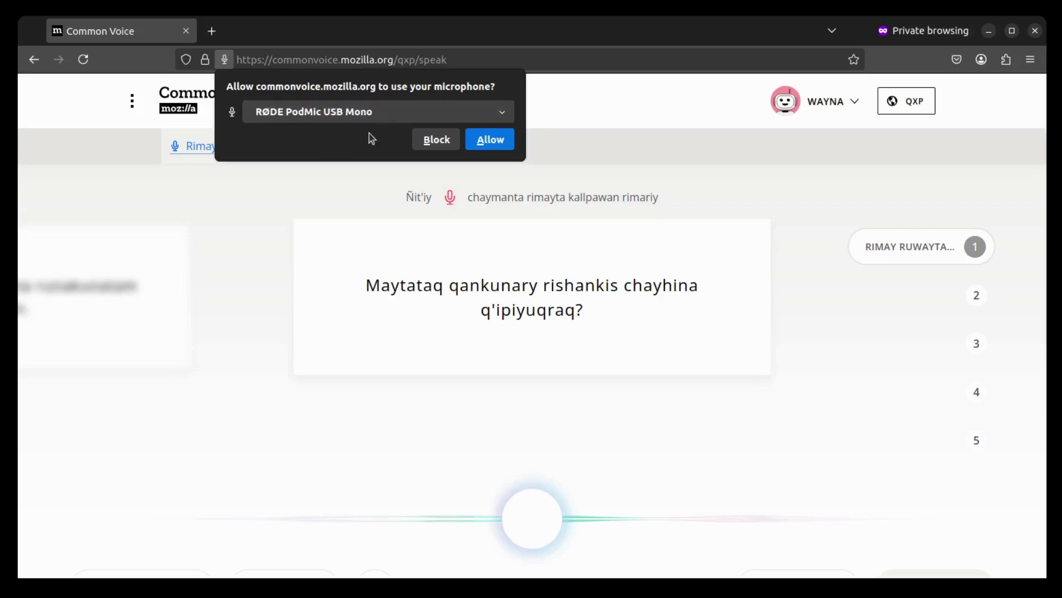
click(499, 145)
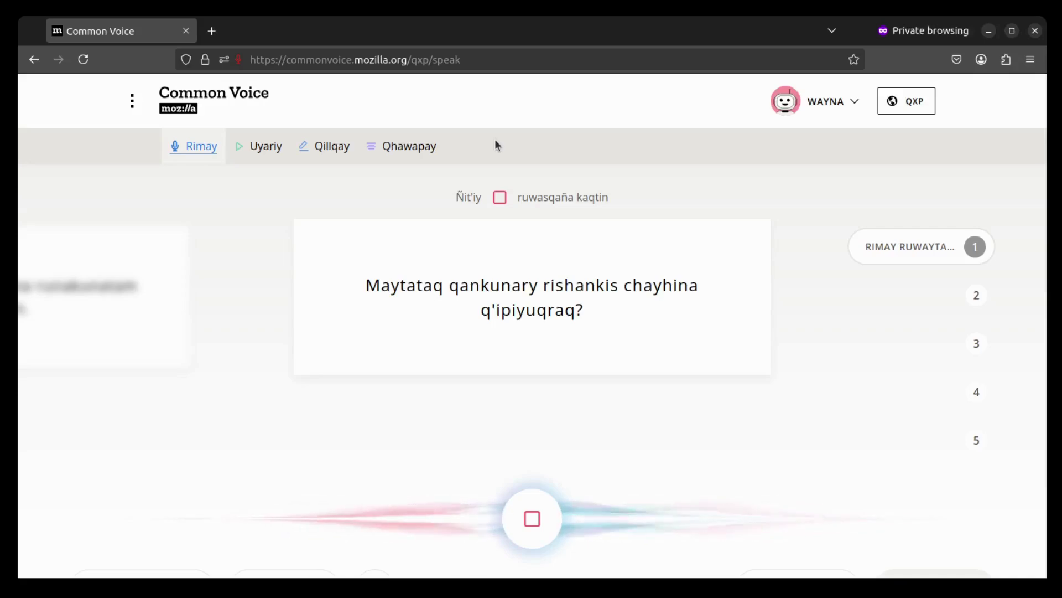
Finish recording the first sentence and record the four following ones, up to "Chaqay mut'ita intipi ch'akichiy."
click(531, 518)
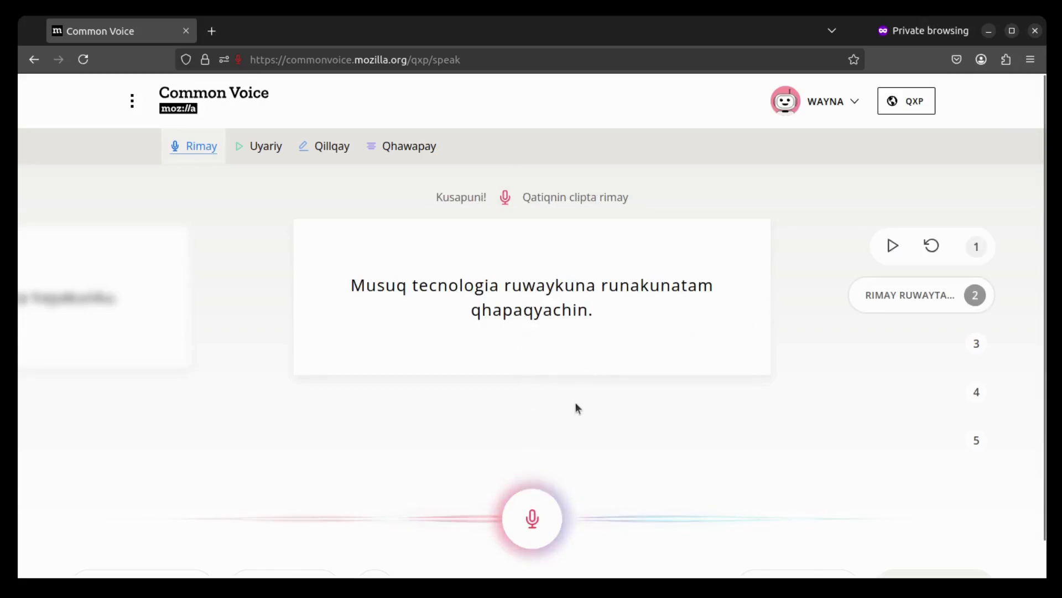
click(532, 520)
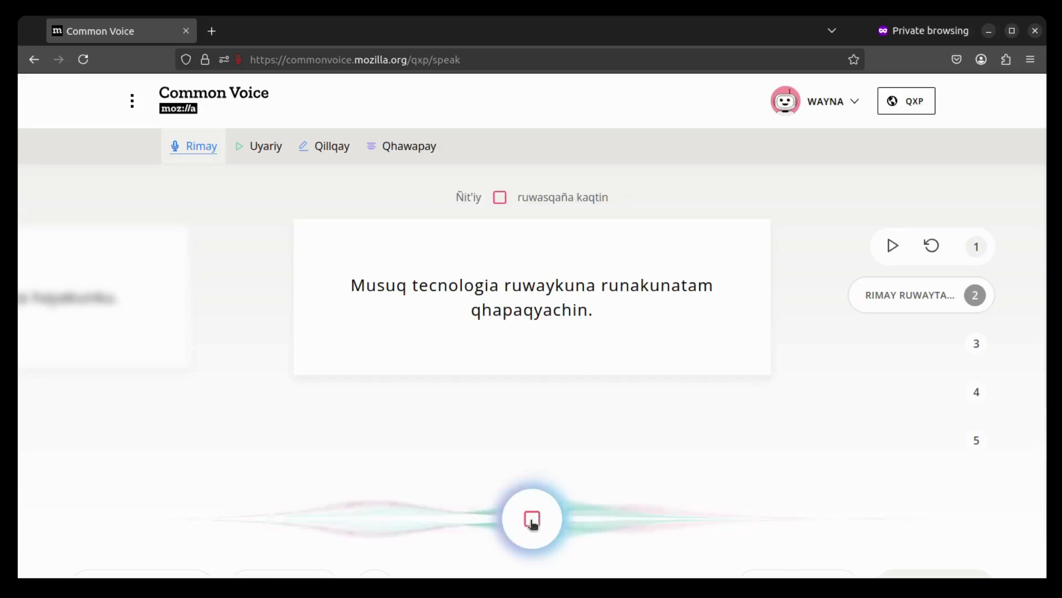
click(533, 520)
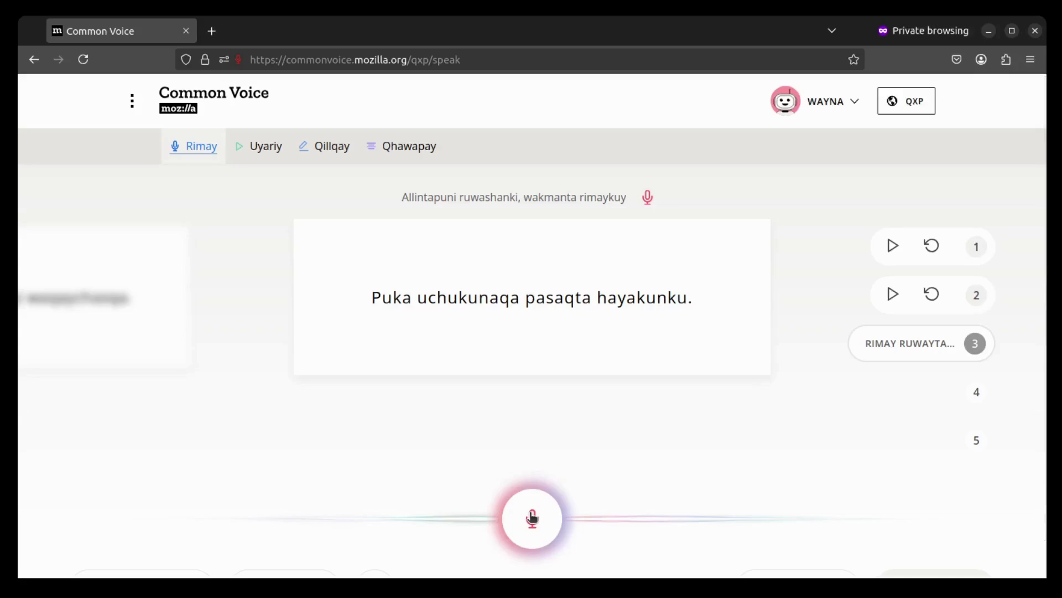
click(533, 518)
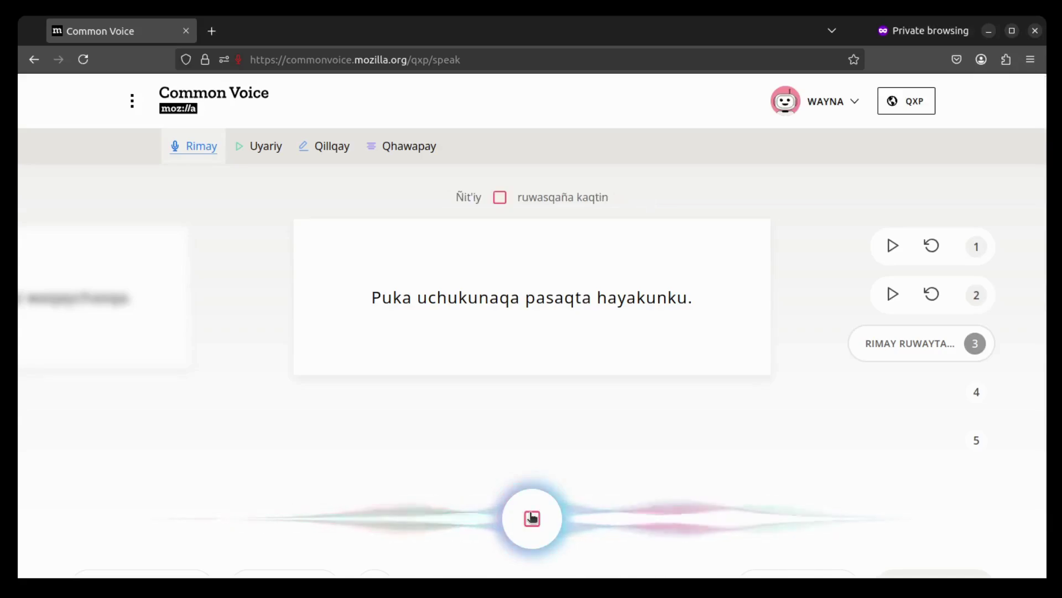
click(532, 518)
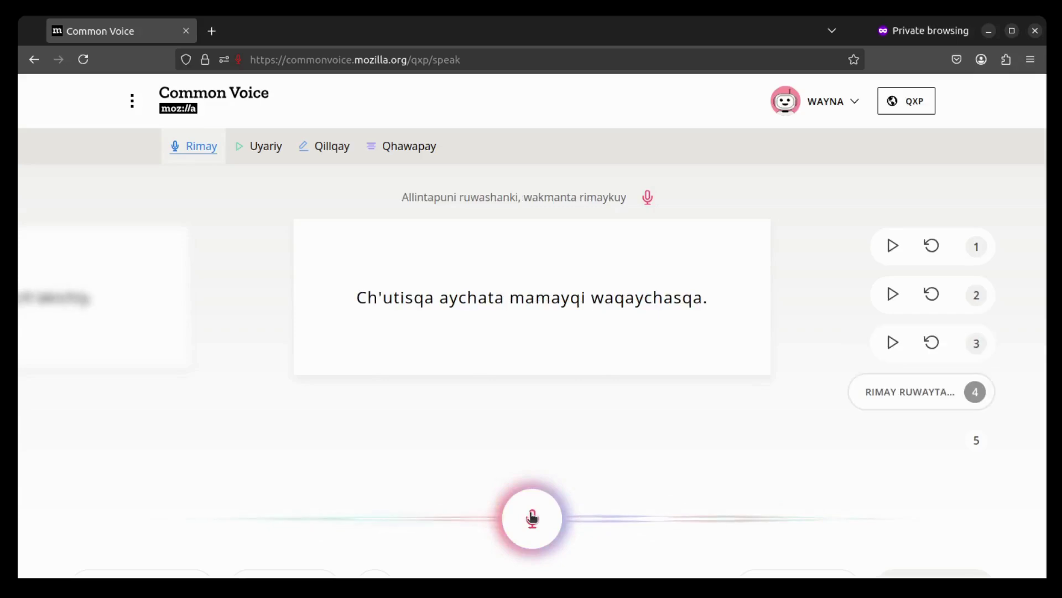
click(532, 518)
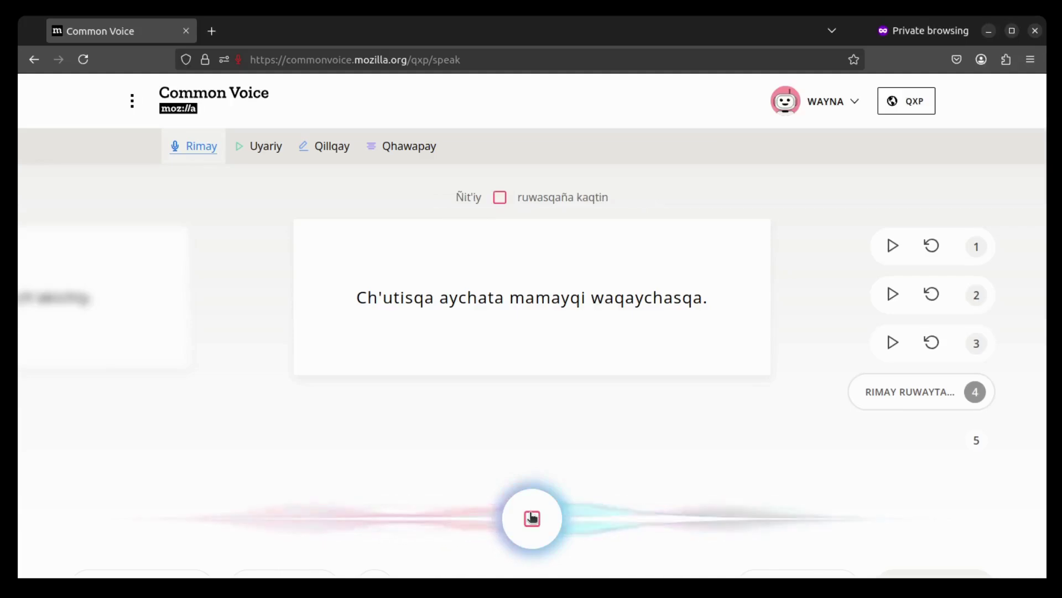
click(534, 521)
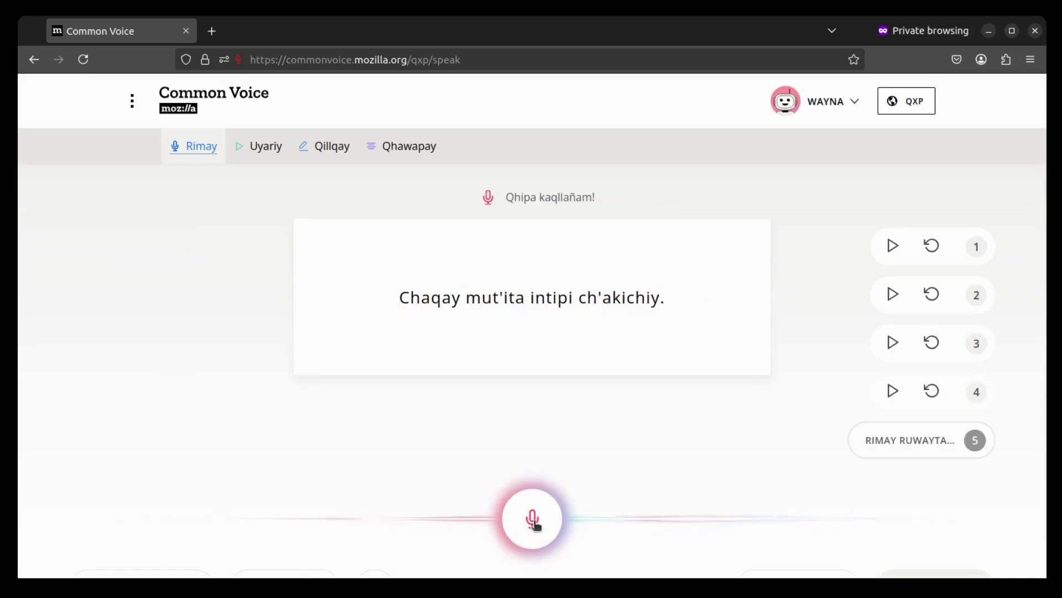
click(533, 520)
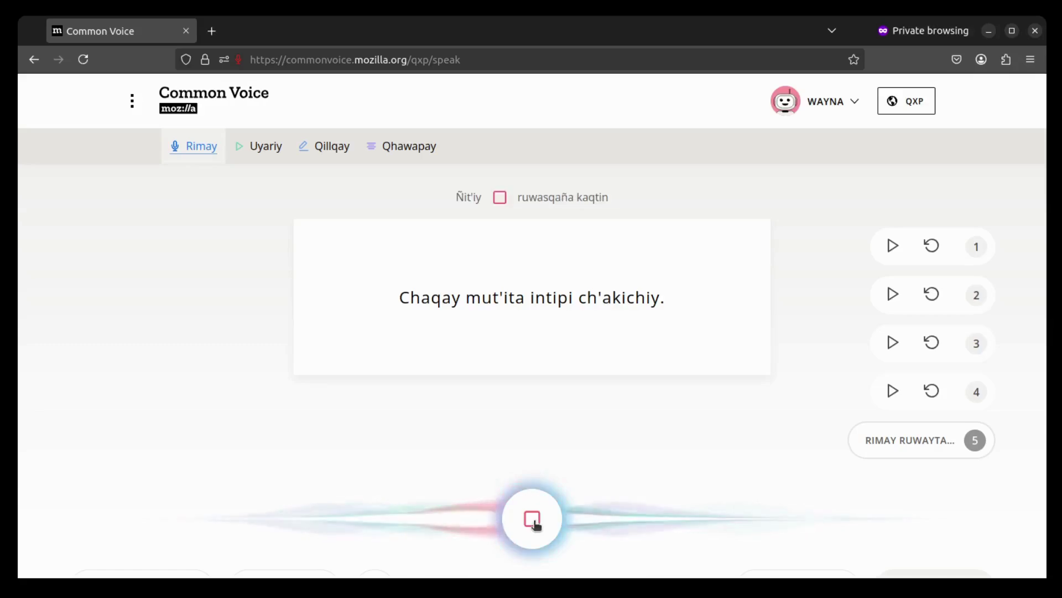
click(535, 523)
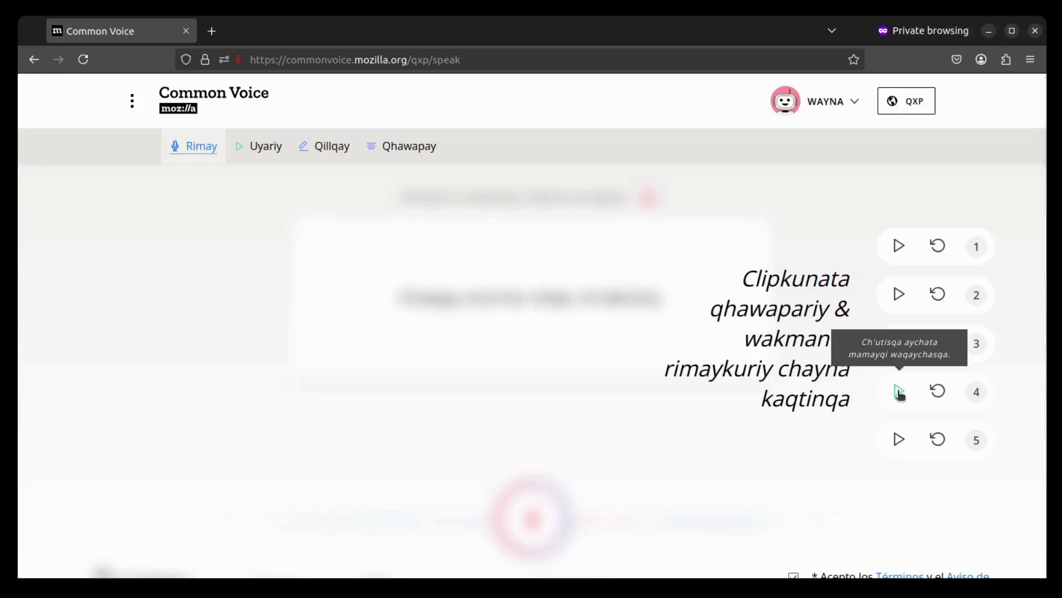
Play back clip 4 and reopen it for re-recording, highlighting "qi" in the word "mamayqi"
click(899, 392)
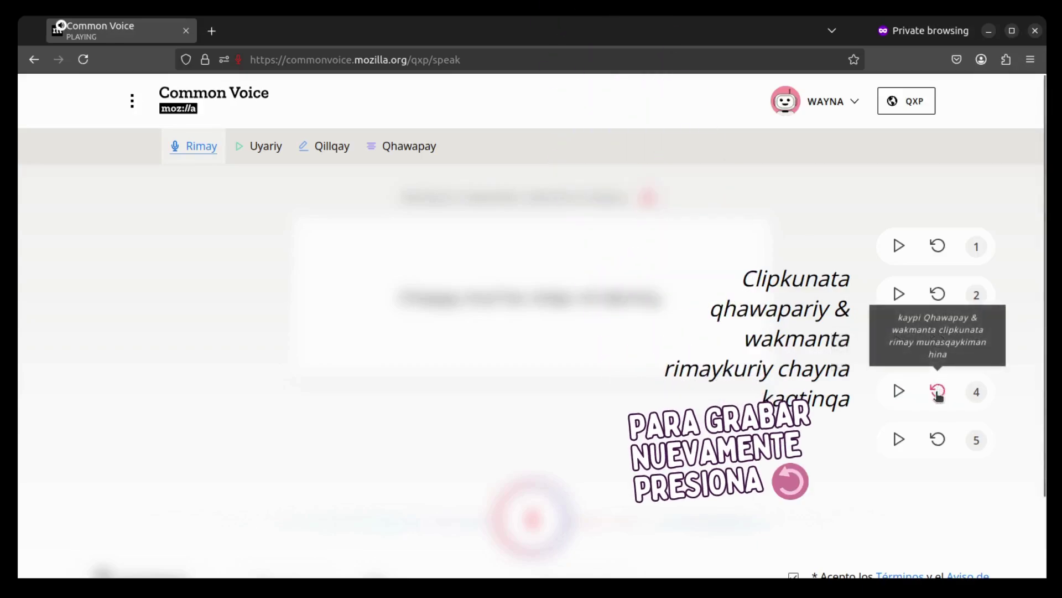
click(938, 392)
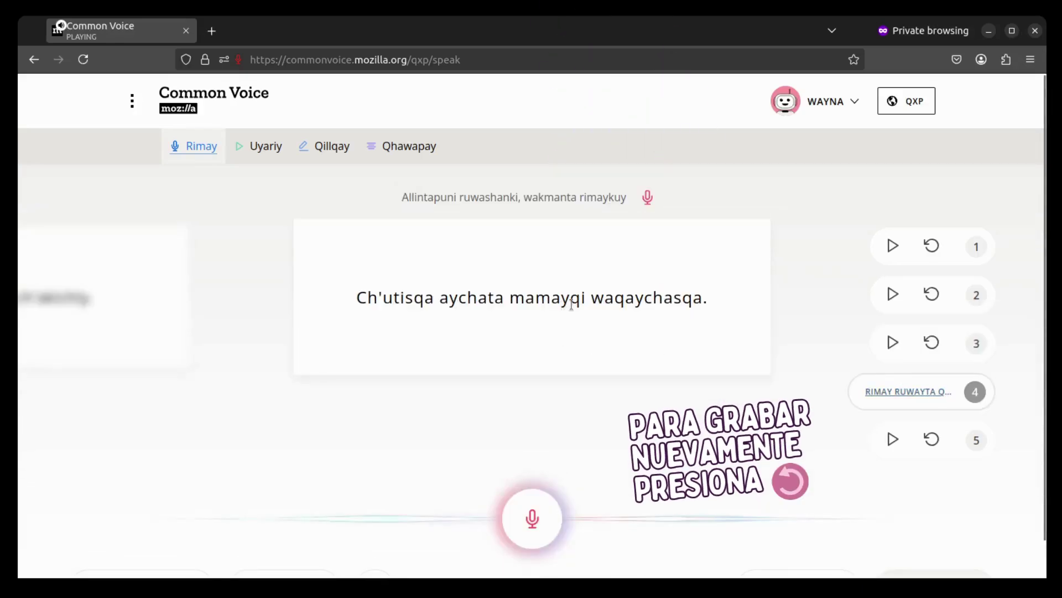
drag(571, 299, 586, 300)
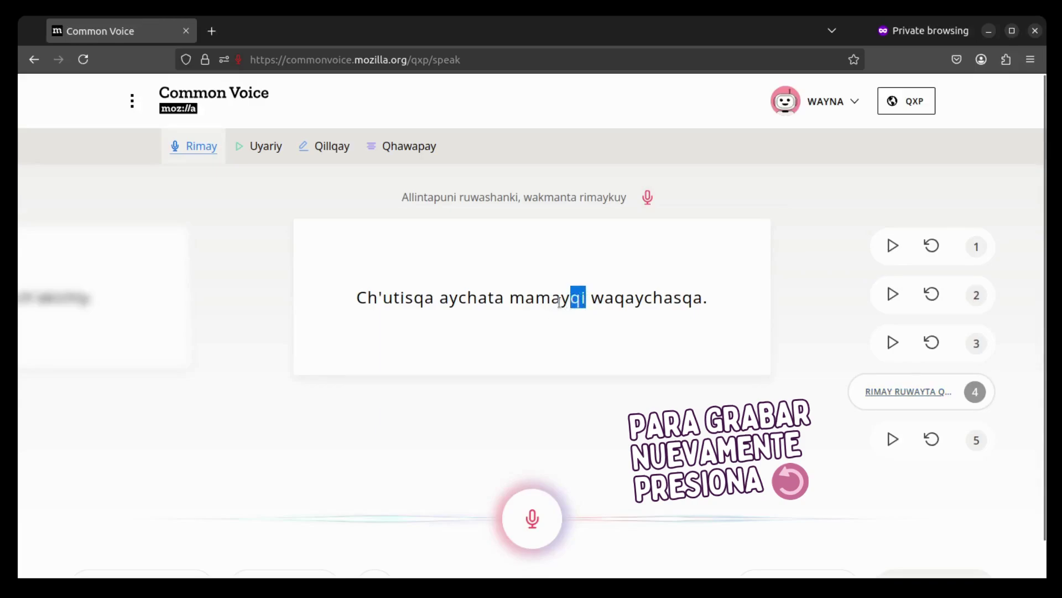
Report the sentence "Ch'utisqa aychata mamayqi waqaychasqa." for "Gramaticanpi / qillqayninpi pantasqa" and continue past the confirmation
scroll(400, 368, down, 1)
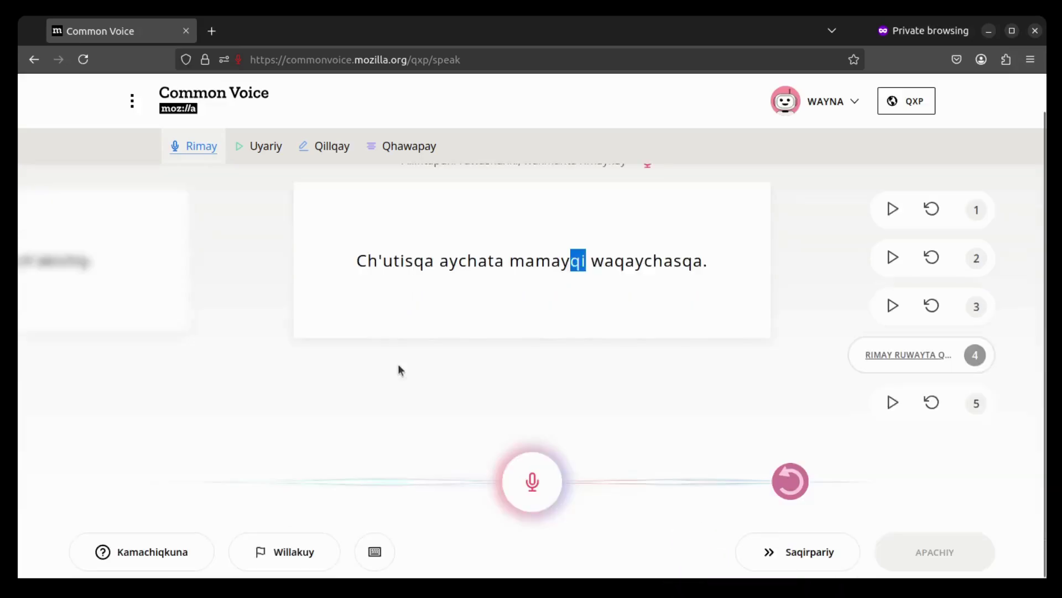
click(279, 555)
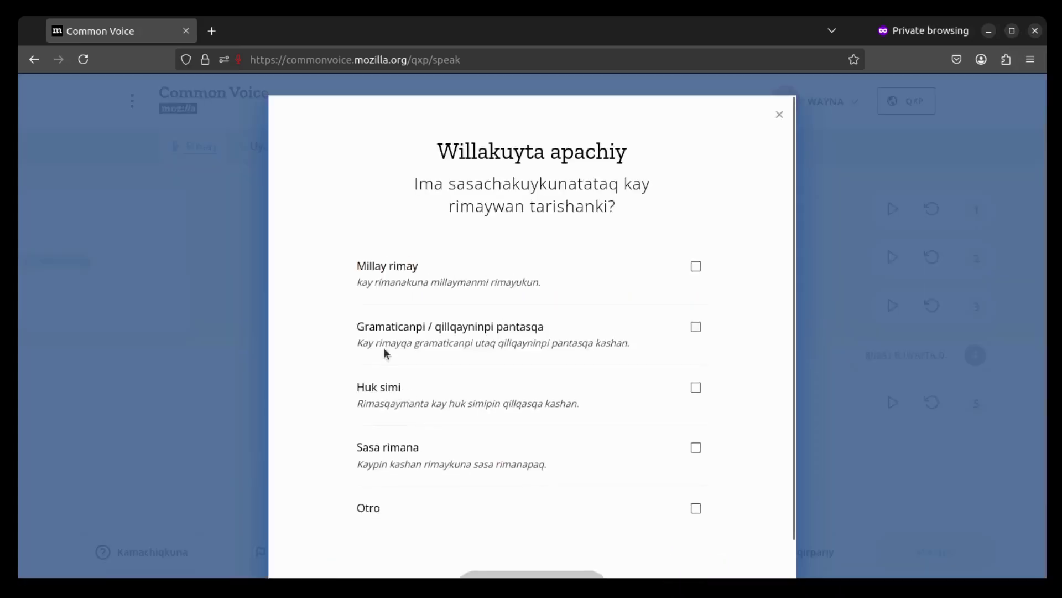
click(696, 328)
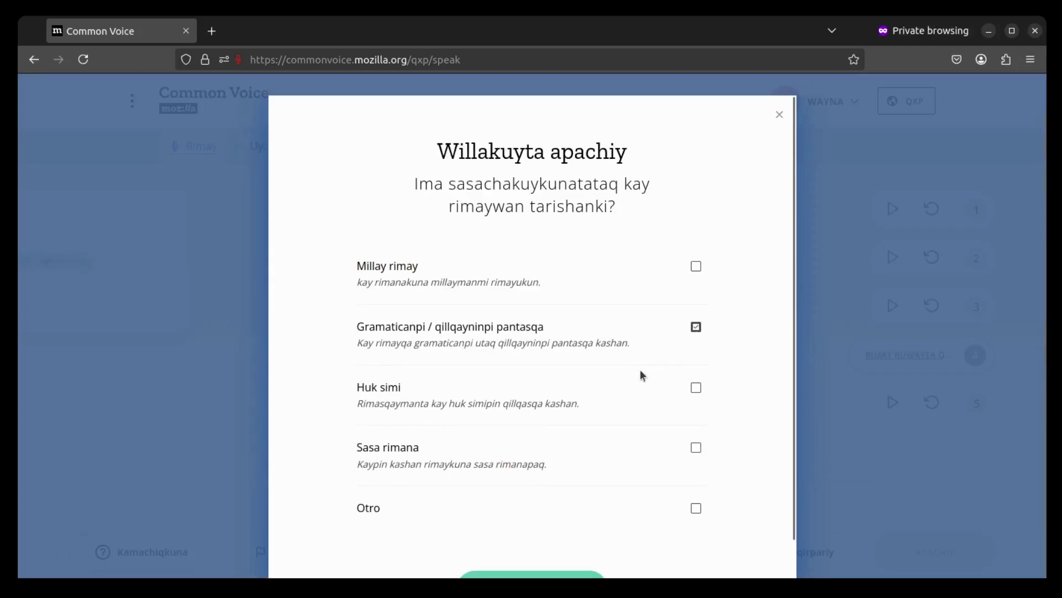
scroll(643, 345, down, 2)
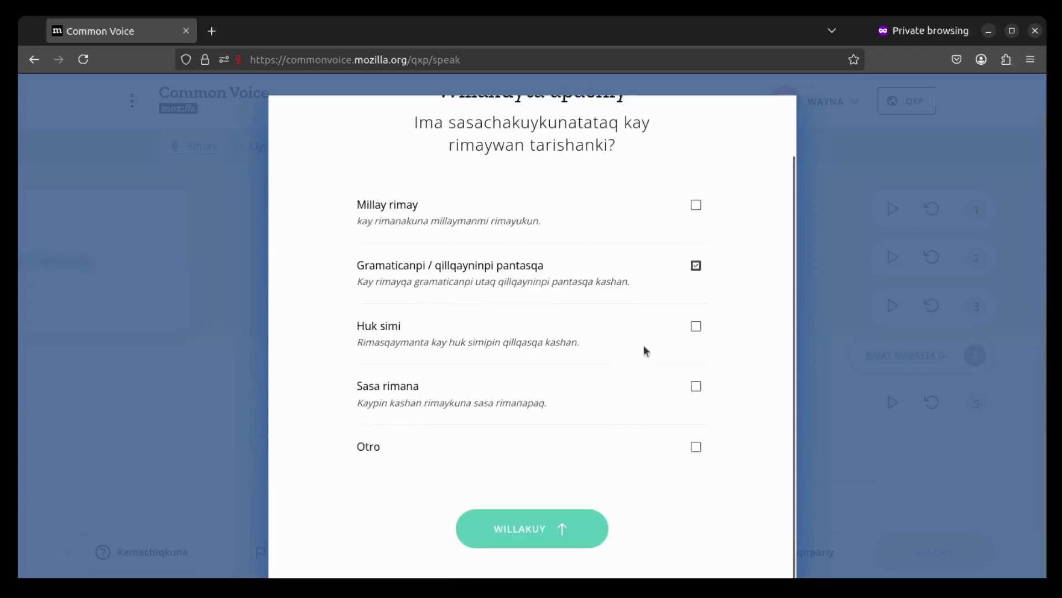
click(542, 530)
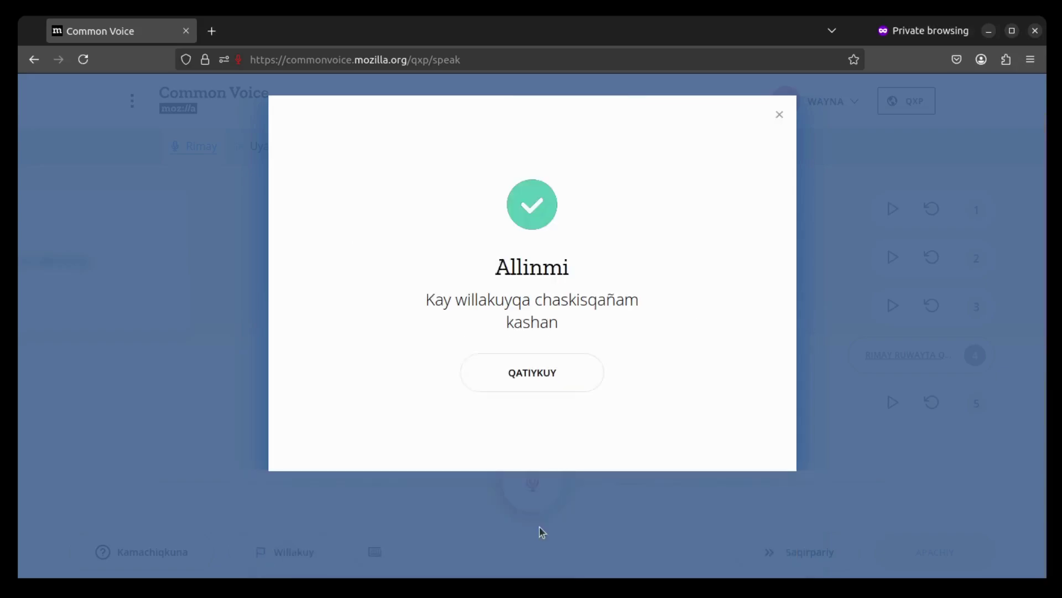
click(542, 378)
Record the replacement sentence "Chay warmiqa sinchi qalluyuq." as clip 4 and submit the set of five clips
scroll(663, 405, up, 1)
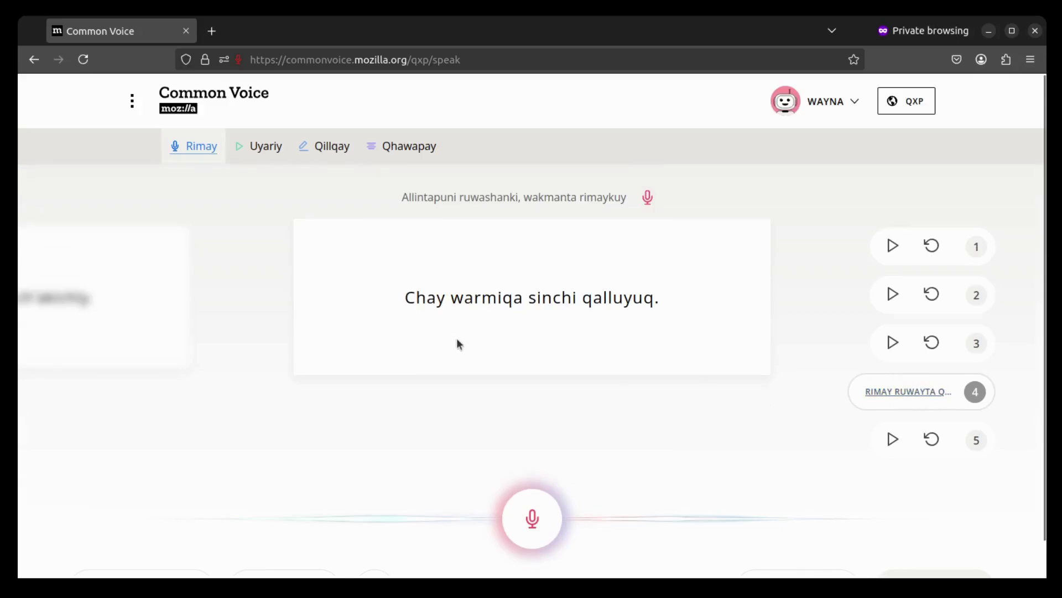
click(532, 520)
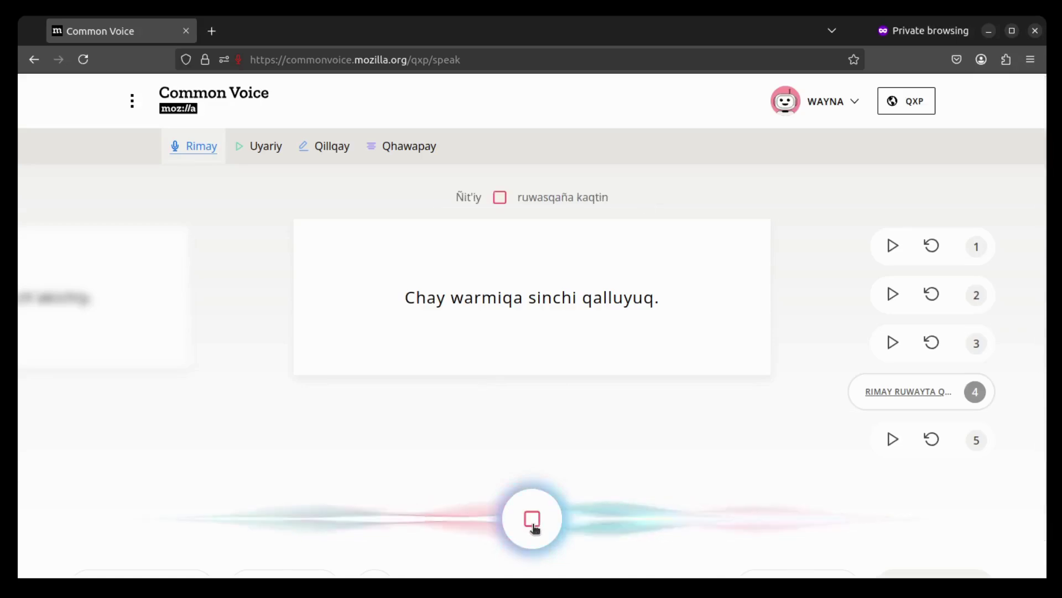
click(532, 520)
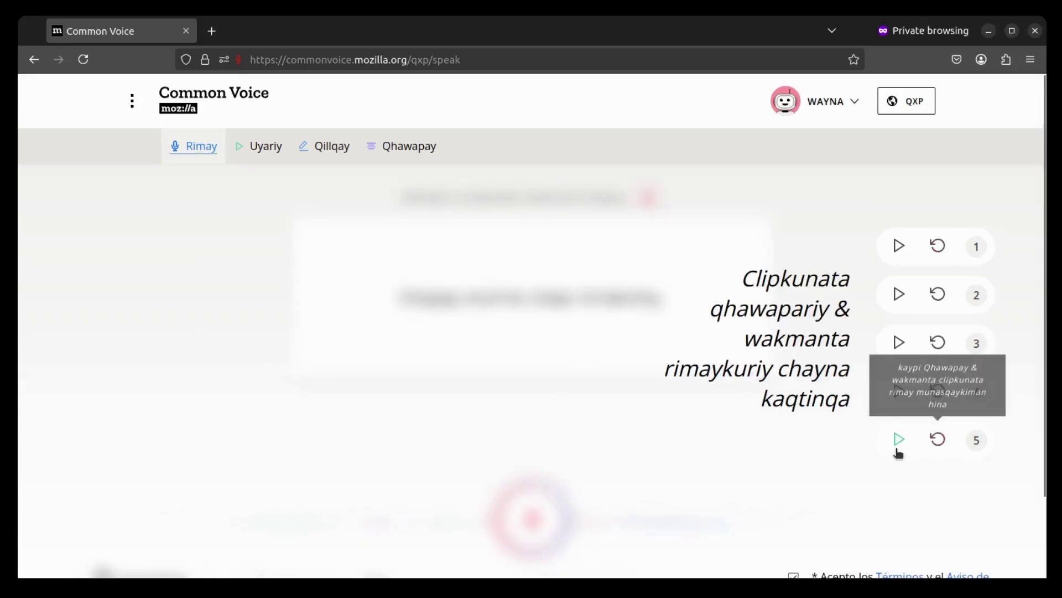
scroll(899, 454, down, 2)
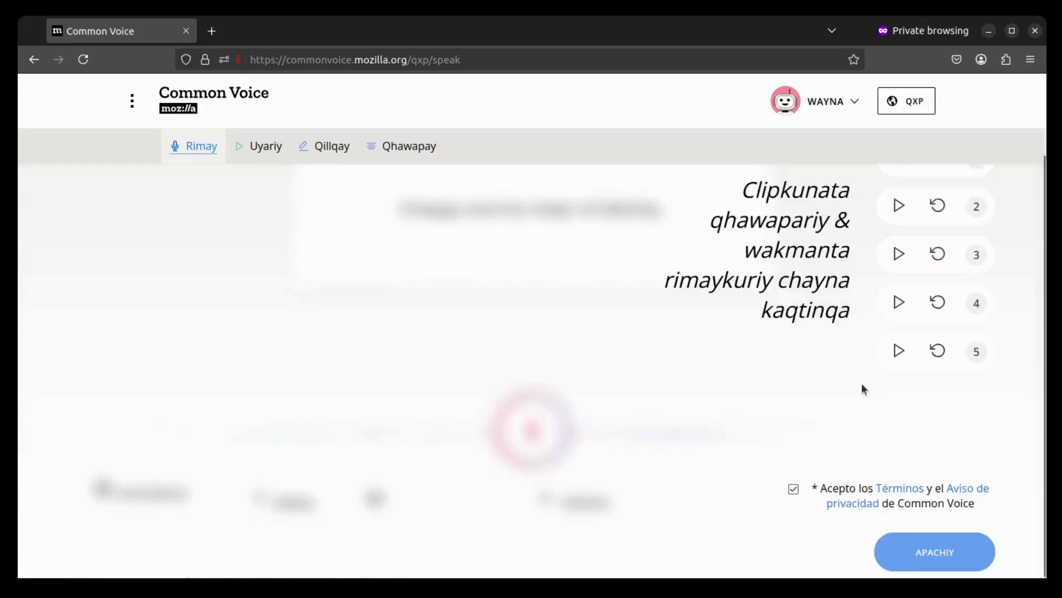
click(946, 553)
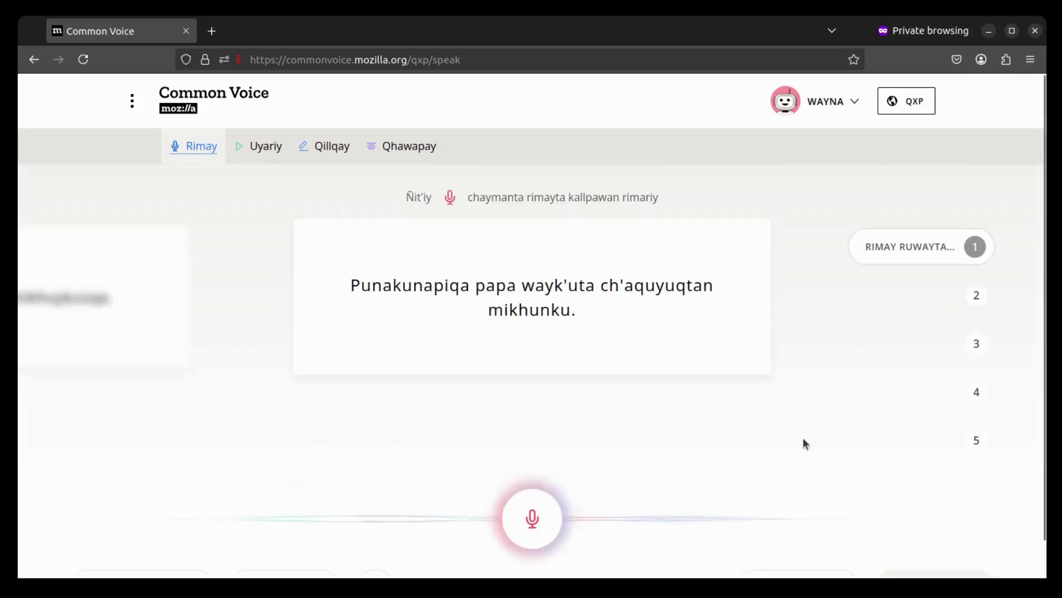